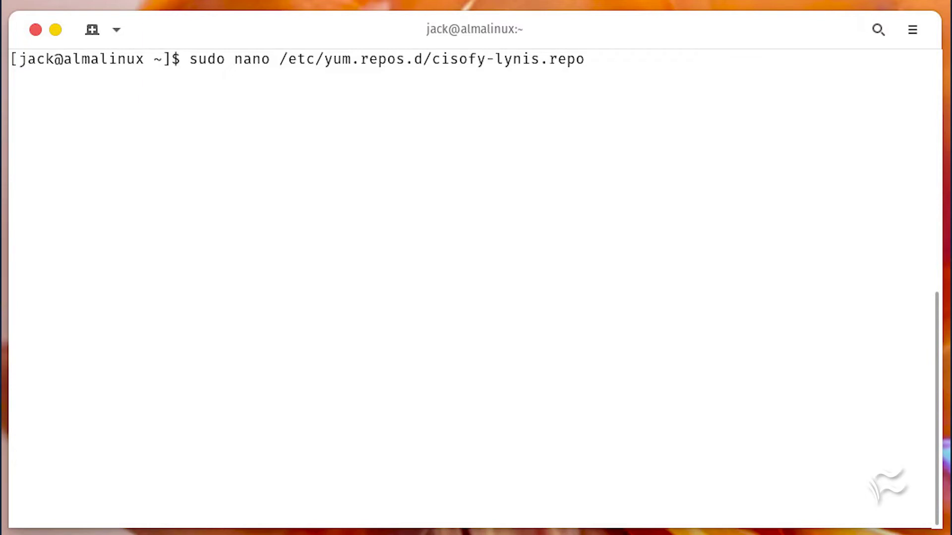
- Open /etc/yum.repos.d/cisofy-lynis.repo in nano with sudo, showing the seven-line Lynis repo definition
key(Return)
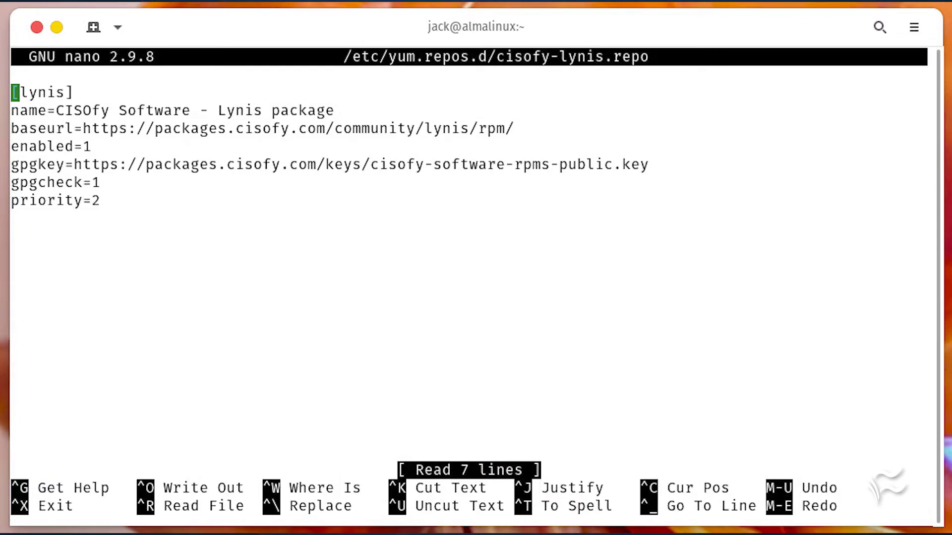